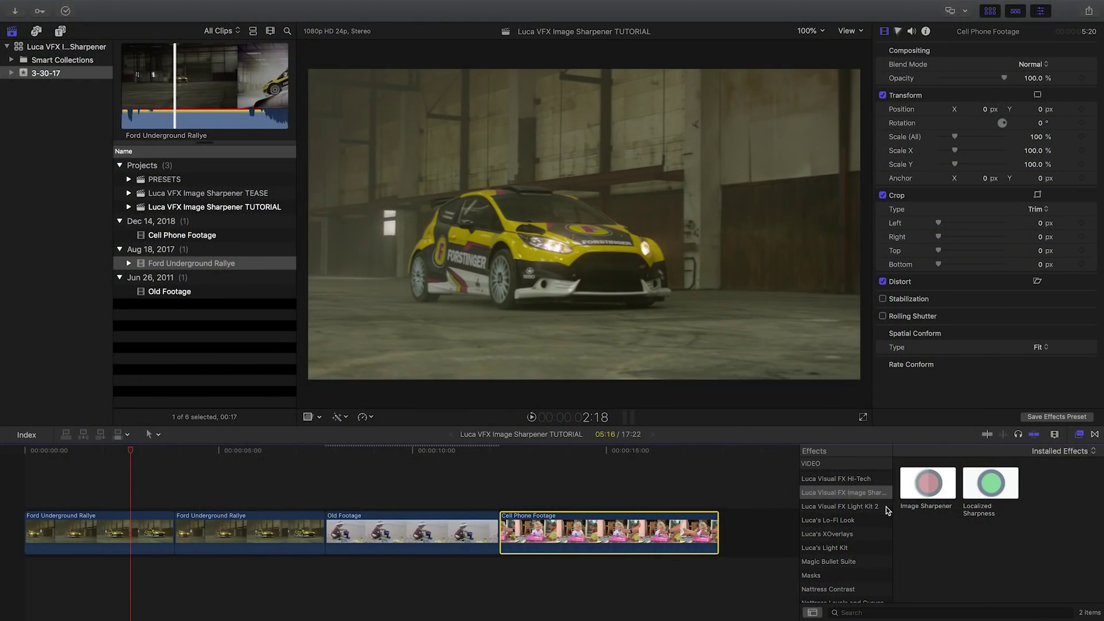
Show the Luca Visual FX Image Sharpener effects in the Effects browser, then refocus the timeline.
left_click(871, 493)
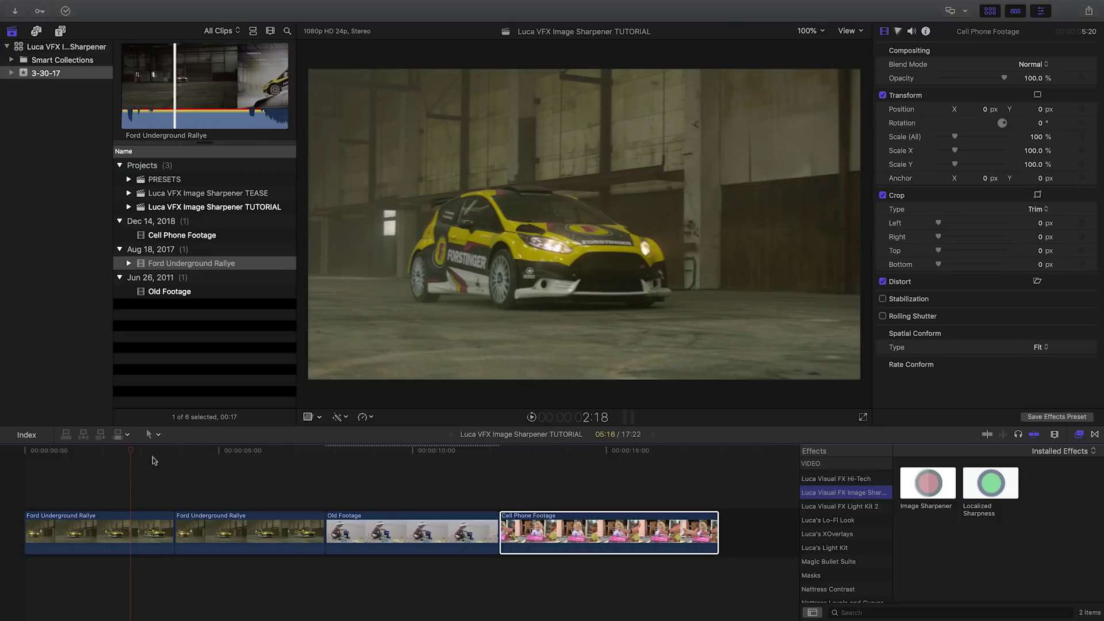
left_click(98, 458)
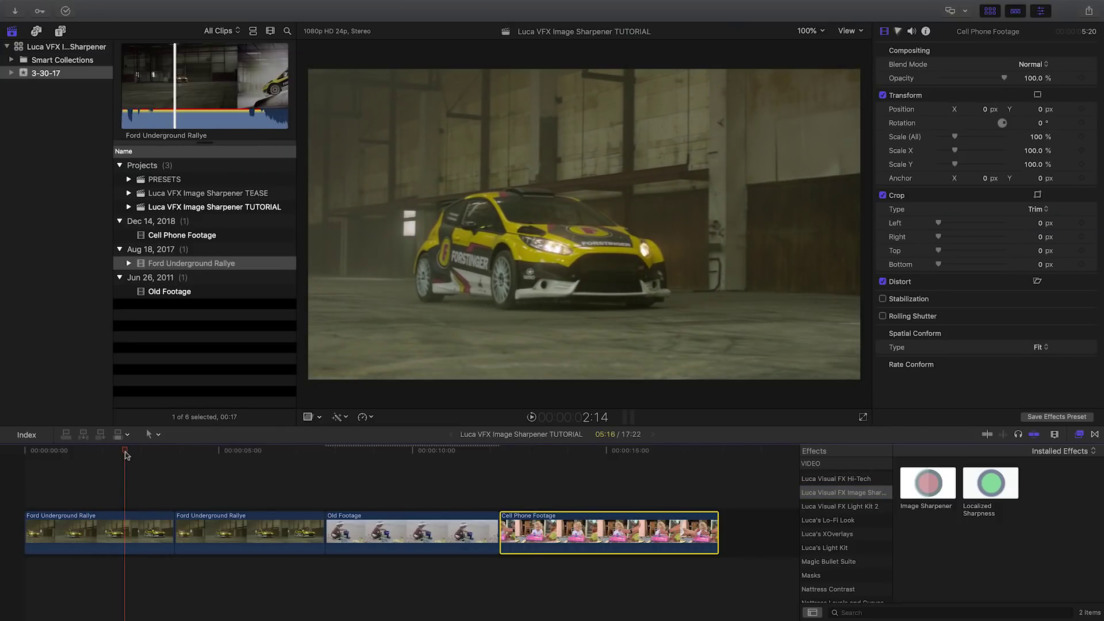
Apply Image Sharpener to the first Ford Underground Rallye clip with Sharpen Details 0.93, Sharpen More 28, Boost 0.68.
left_click_drag(929, 484, 137, 539)
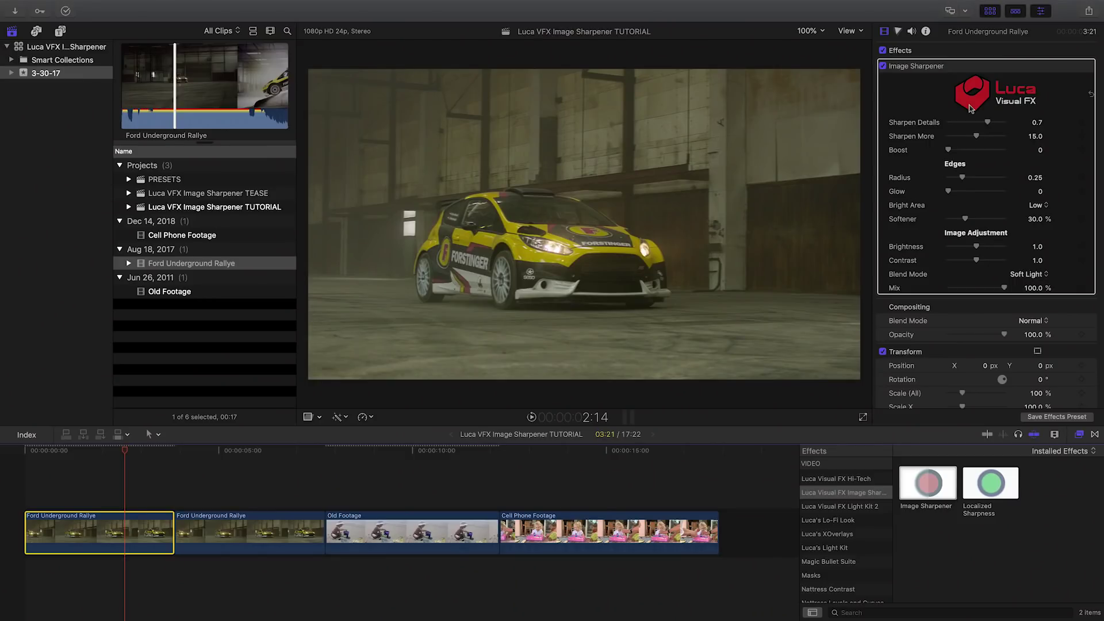
left_click_drag(986, 122, 1014, 125)
left_click_drag(901, 218, 910, 218)
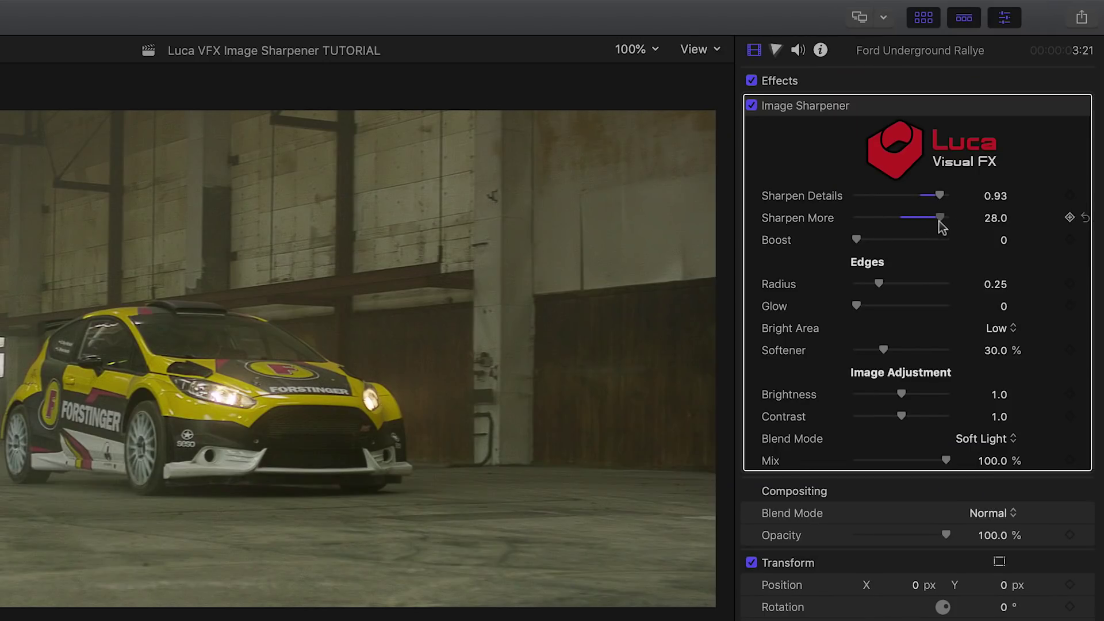
mouse_move(858, 239)
left_mouse_down()
mouse_move(971, 240)
mouse_move(895, 239)
mouse_move(923, 240)
left_mouse_up()
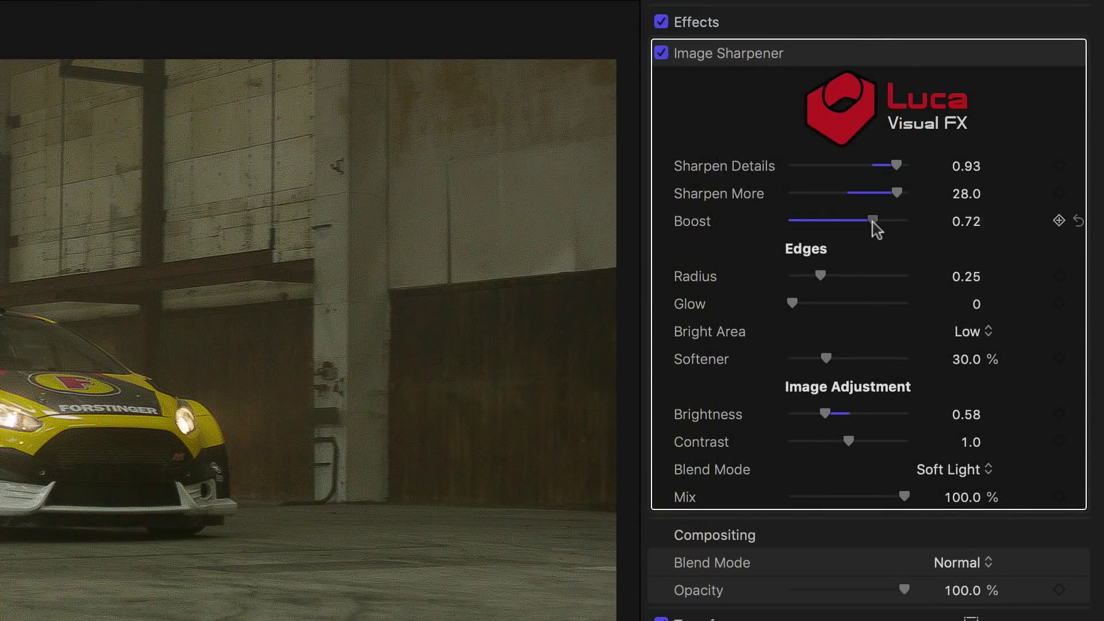
left_click_drag(872, 222, 871, 221)
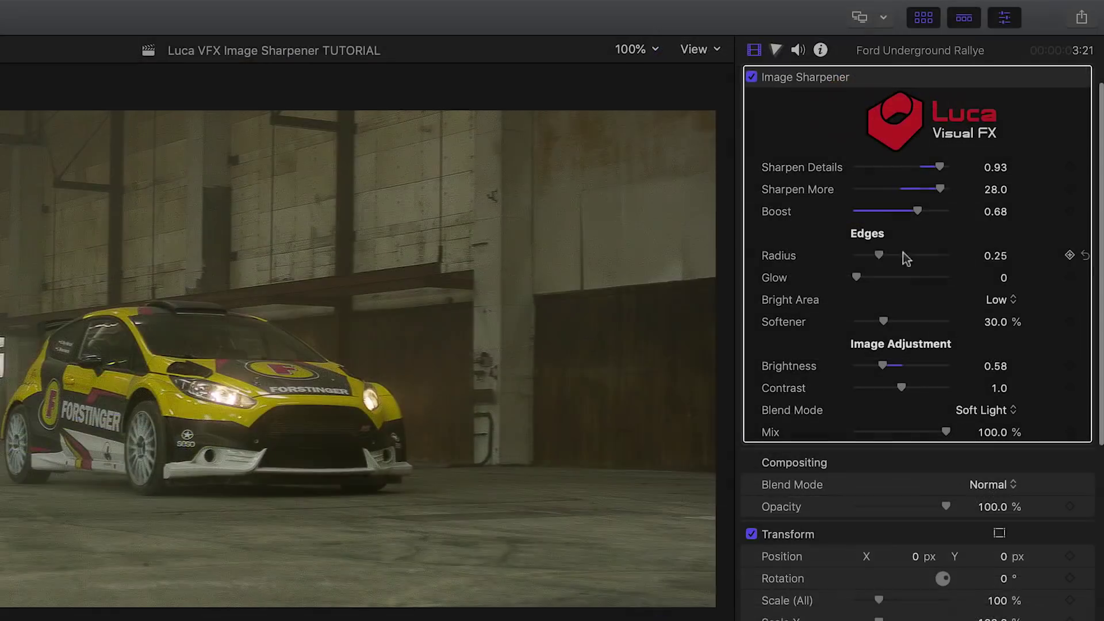
Set edge Radius 0.42, Glow 0.37 and Softener 70.18%, keeping Bright Area at Low.
mouse_move(904, 252)
left_mouse_down()
mouse_move(985, 256)
mouse_move(890, 255)
left_mouse_up()
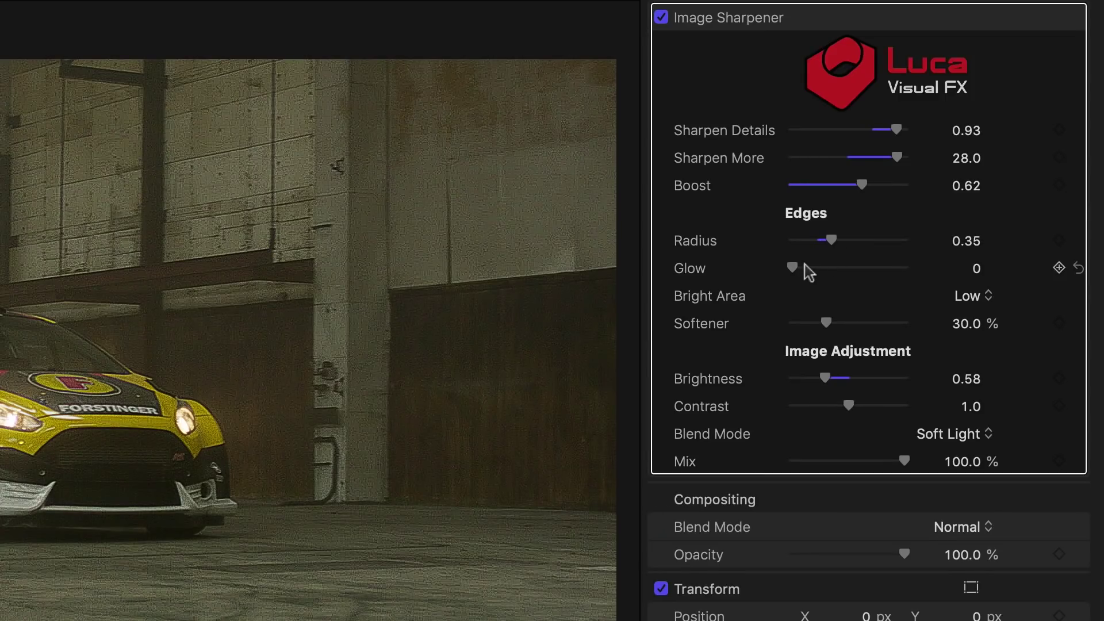
mouse_move(795, 271)
left_mouse_down()
mouse_move(863, 271)
mouse_move(826, 274)
left_mouse_up()
left_click_drag(826, 324, 918, 322)
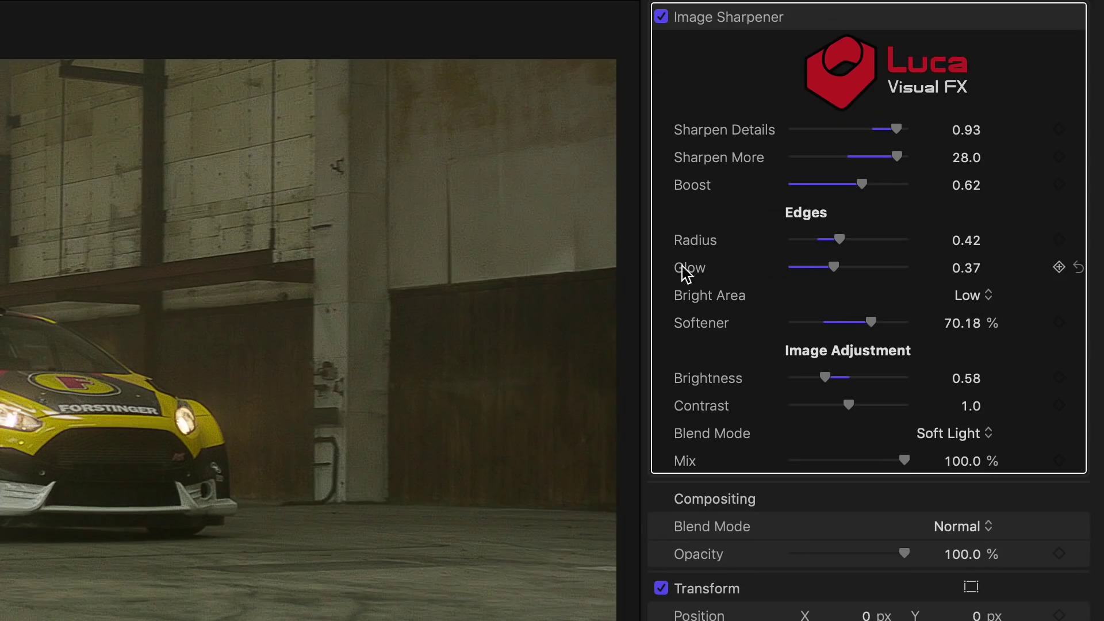
left_click(979, 298)
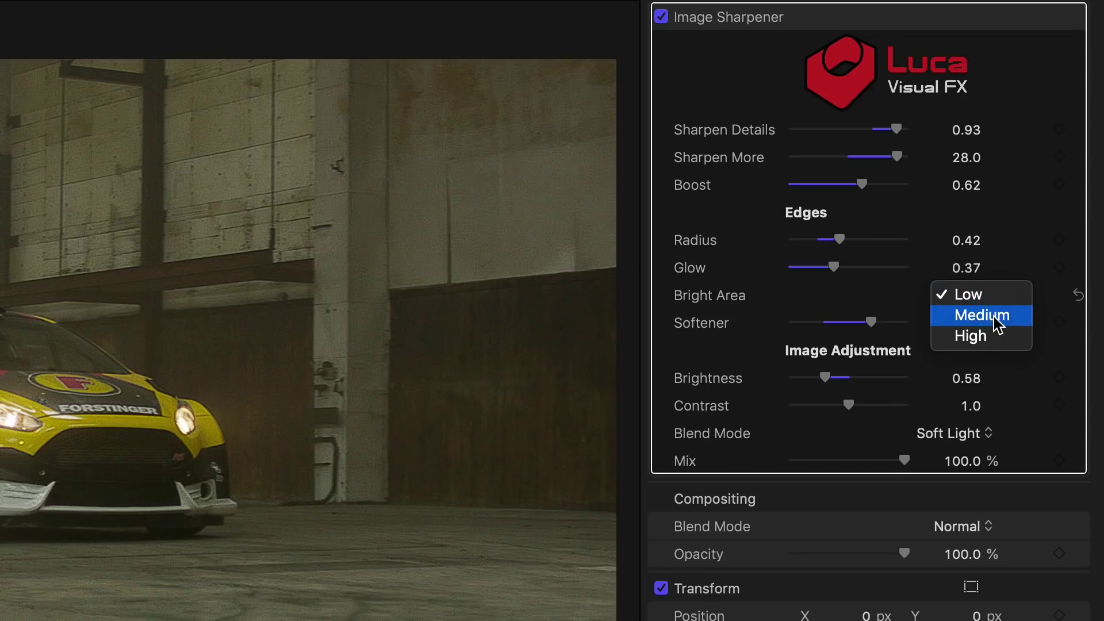
left_click(994, 317)
left_click(988, 298)
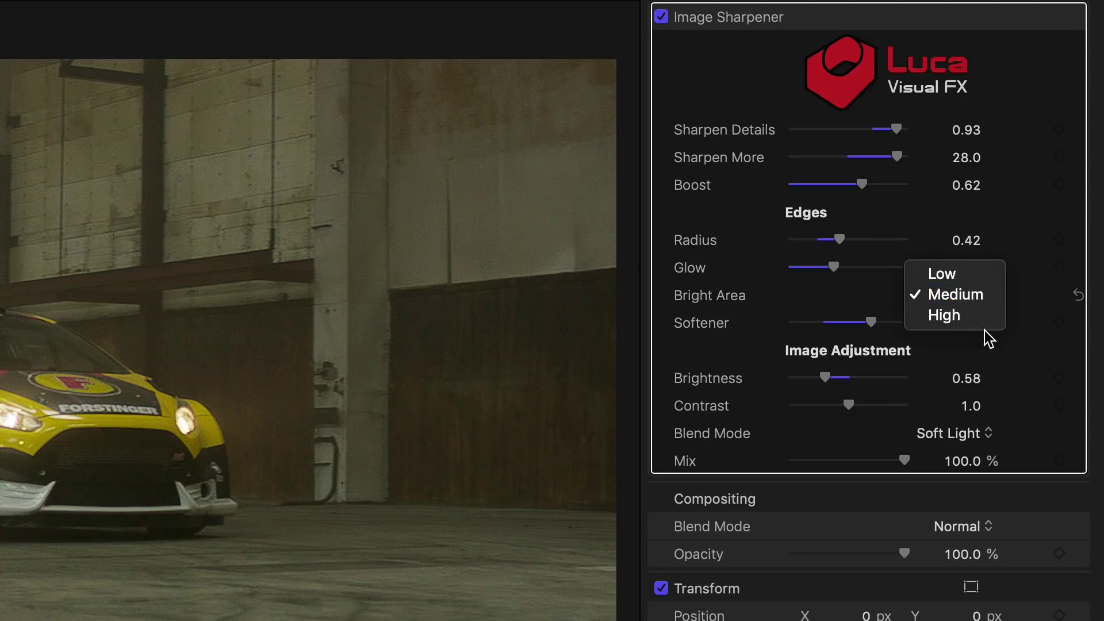
left_click(983, 273)
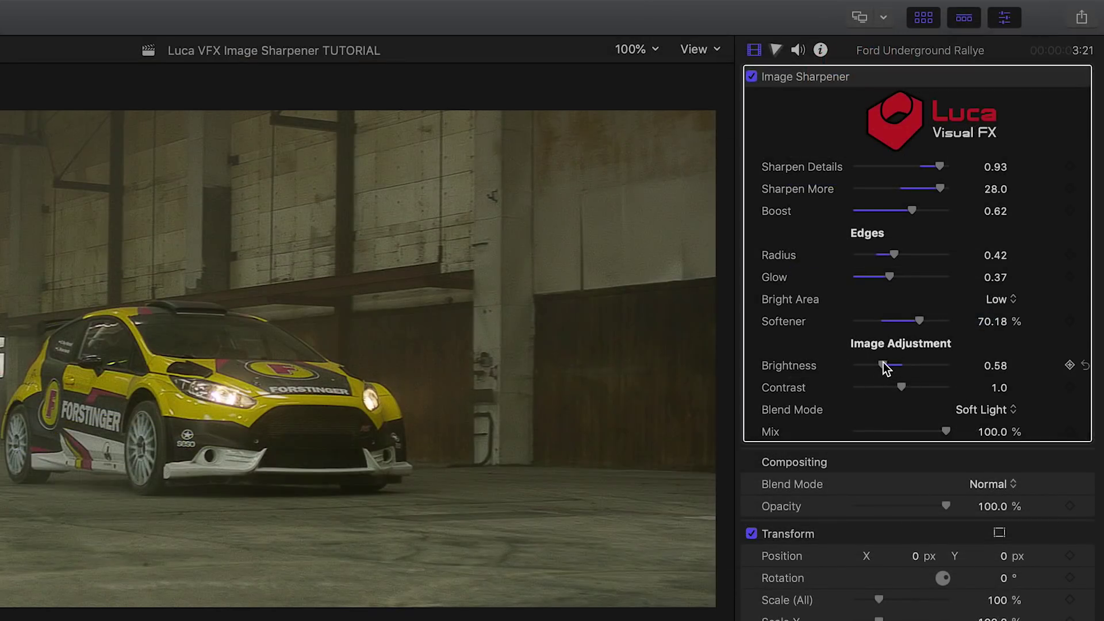
Keep Brightness at 0.58, raise Contrast to 1.63, and lower Mix to about 70%.
mouse_move(884, 367)
left_mouse_down()
mouse_move(949, 367)
mouse_move(835, 368)
left_mouse_up()
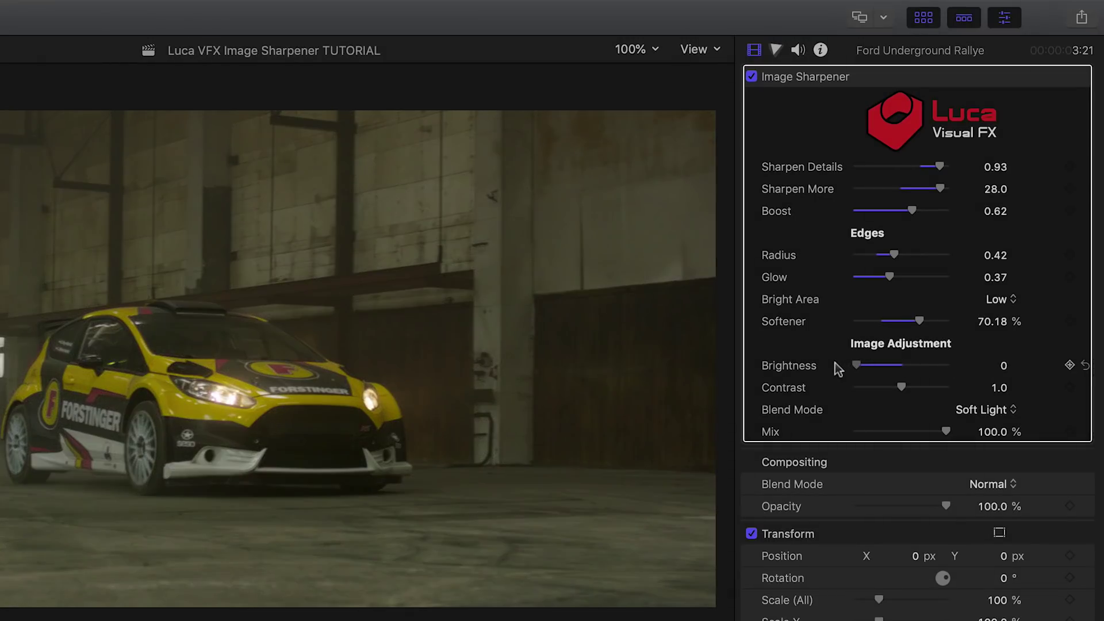
left_click(883, 366)
mouse_move(901, 386)
left_mouse_down()
mouse_move(795, 390)
mouse_move(929, 388)
left_mouse_up()
left_click(1008, 416)
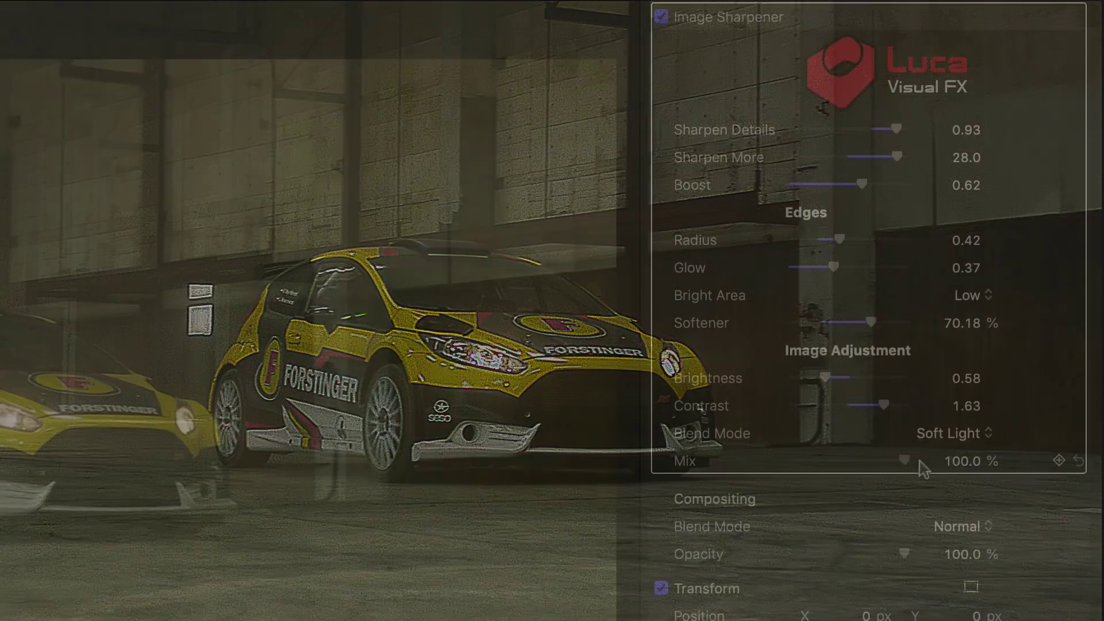
mouse_move(920, 462)
left_mouse_down()
mouse_move(863, 469)
mouse_move(876, 470)
left_mouse_up()
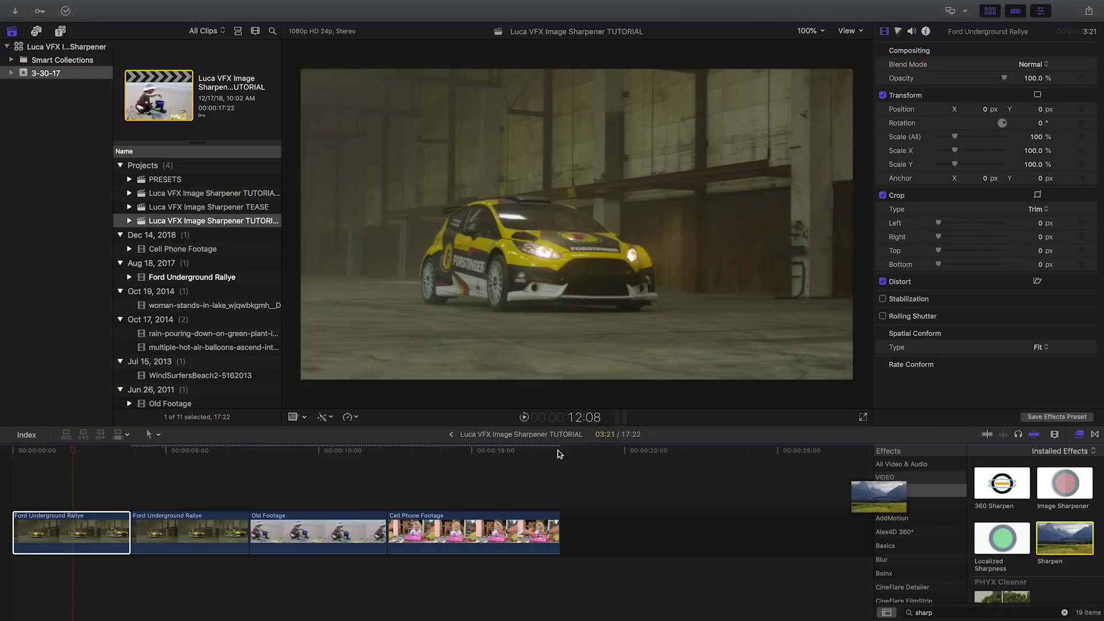
Add the built-in Sharpen effect to the first clip and raise its amount and threshold for comparison.
left_click_drag(1075, 556, 80, 543)
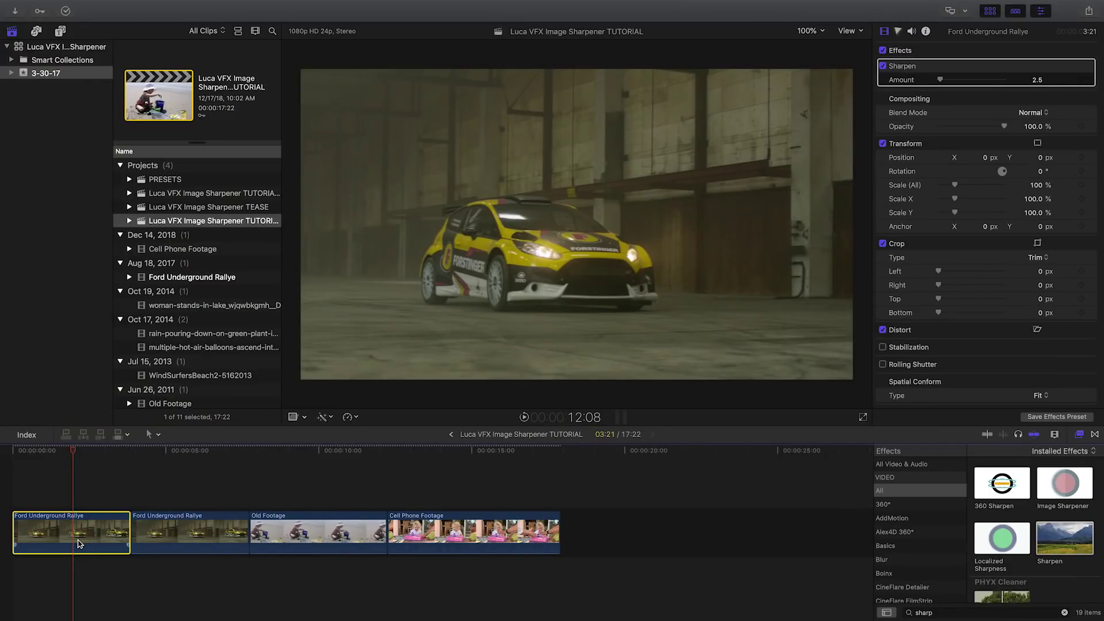
mouse_move(941, 82)
left_mouse_down()
mouse_move(973, 81)
mouse_move(964, 81)
left_mouse_up()
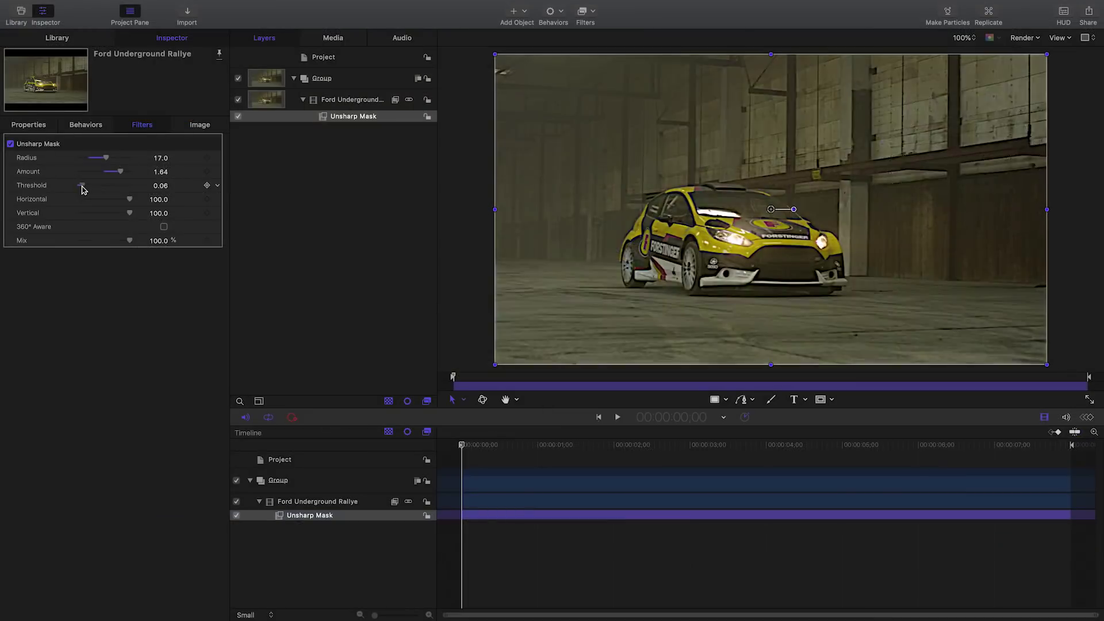
left_click_drag(82, 189, 68, 190)
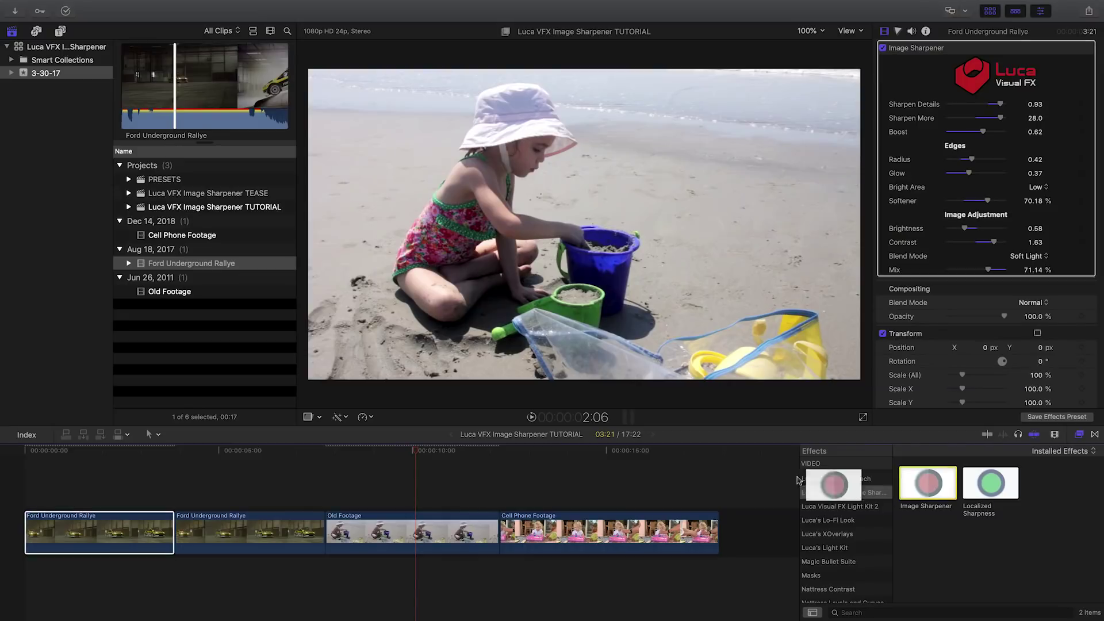
Apply Image Sharpener to the Old Footage clip.
left_click_drag(928, 484, 407, 535)
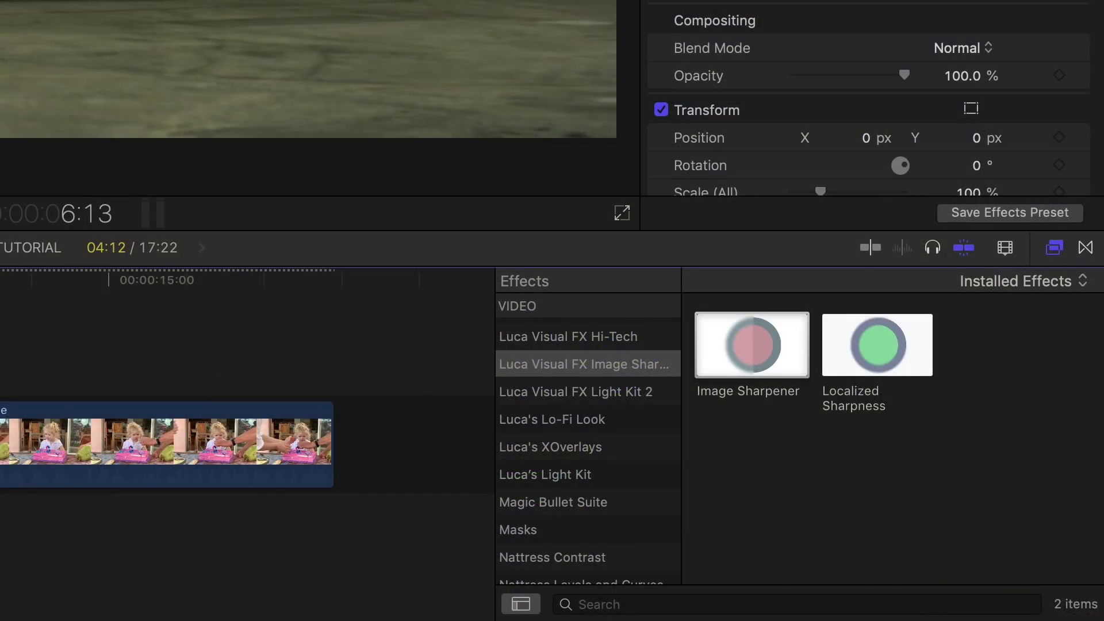
Add Localized Sharpness to the second rally clip and pull its shape points around the car's roof, front and nose.
left_click_drag(898, 350, 260, 539)
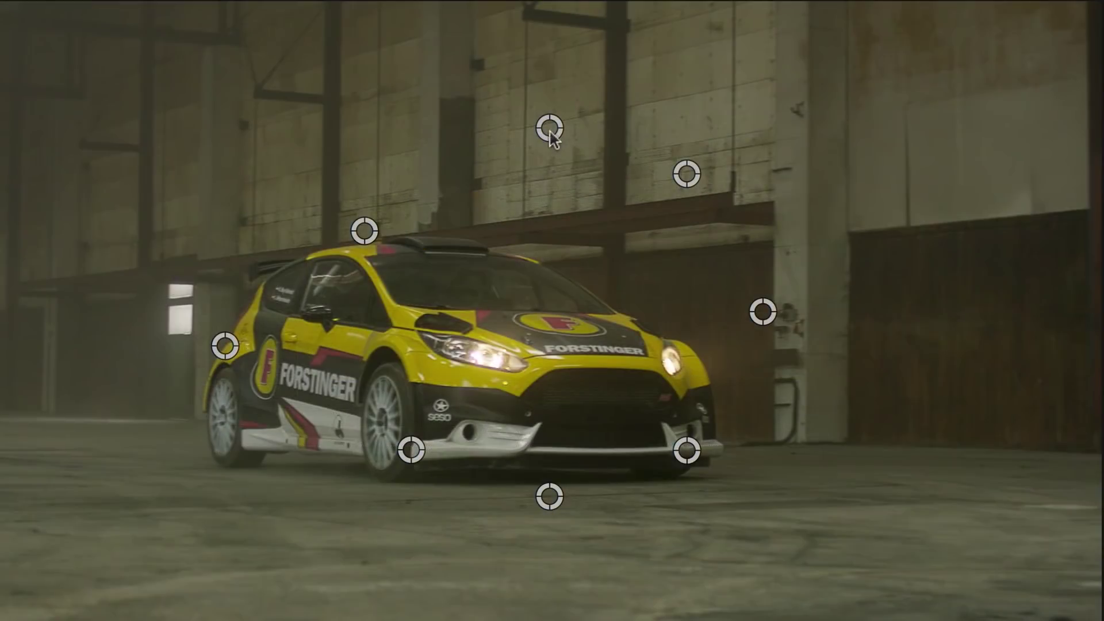
left_click_drag(549, 129, 538, 208)
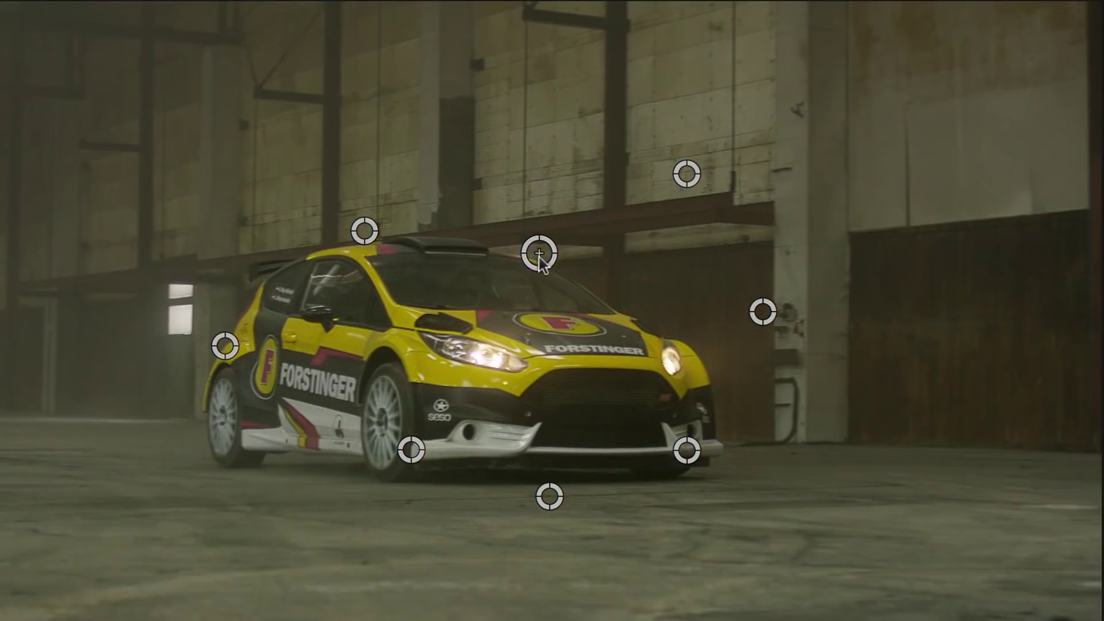
left_click_drag(695, 180, 655, 316)
left_click_drag(770, 317, 725, 380)
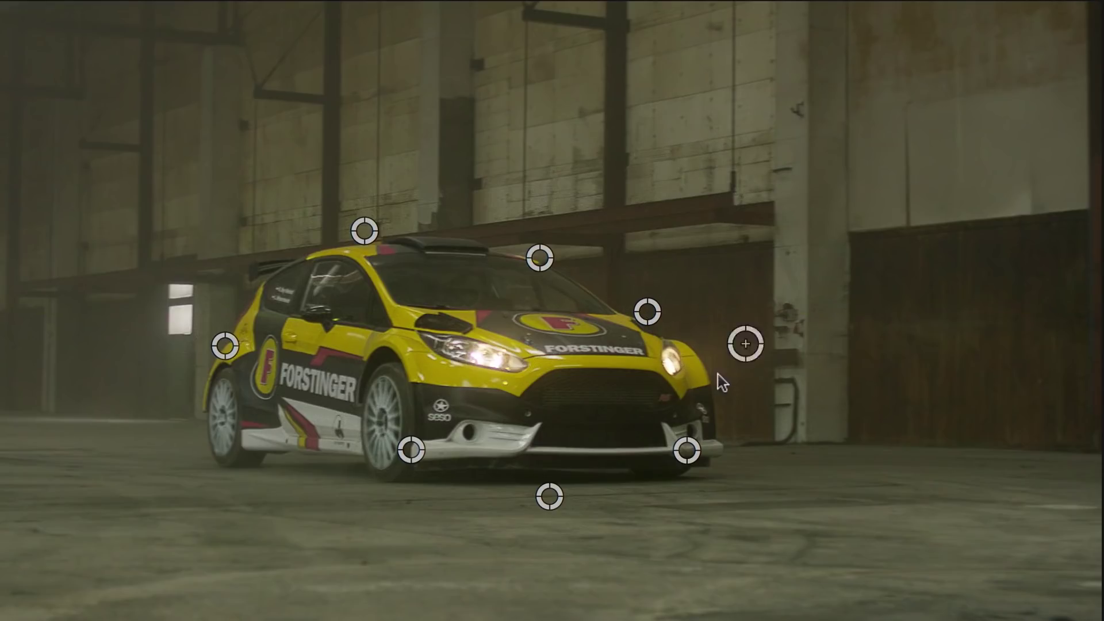